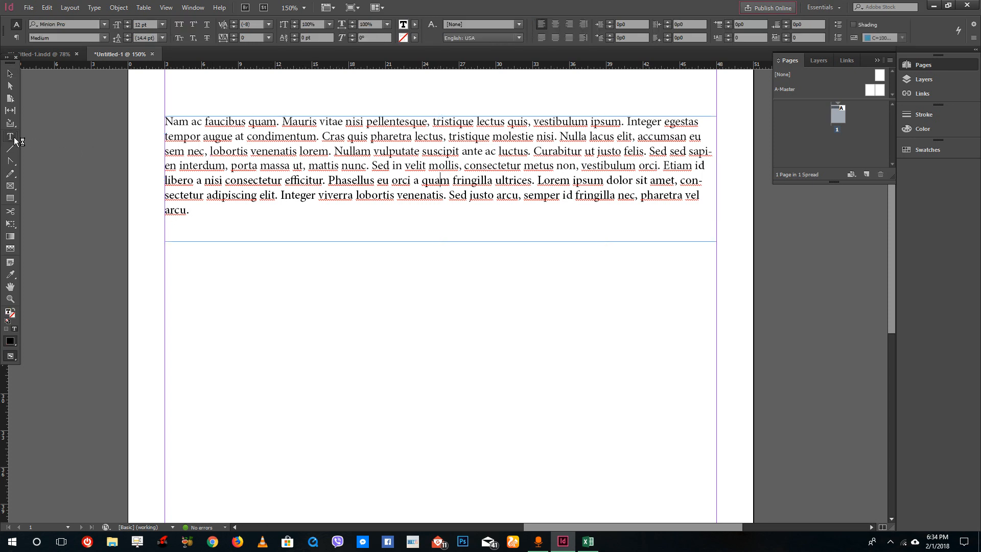
# Step: Insert two empty lines above the body paragraph and extend the text frame downward
pyautogui.click(232, 134)
pyautogui.click(226, 136)
pyautogui.press('Return')
pyautogui.press('Return')
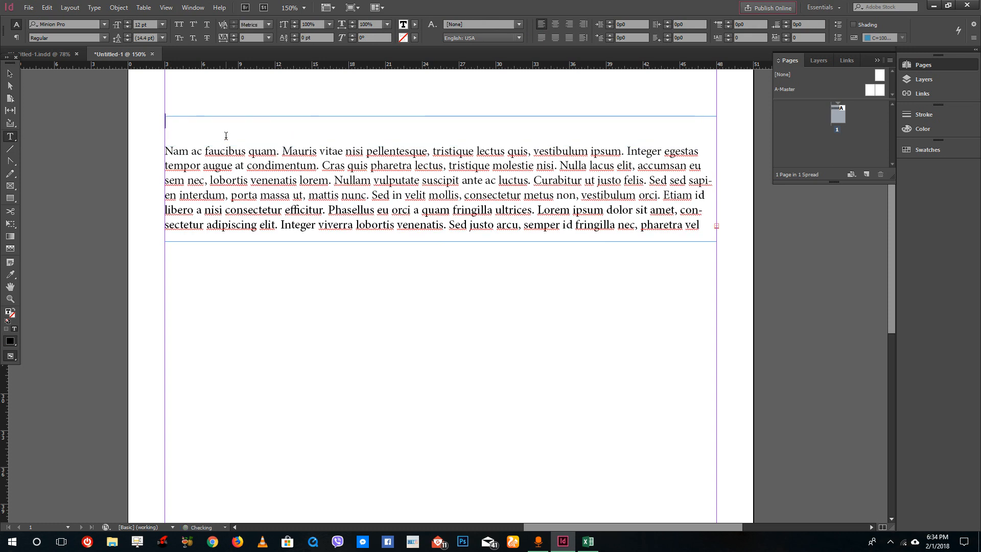
pyautogui.click(12, 76)
pyautogui.moveTo(442, 241); pyautogui.dragTo(441, 276)
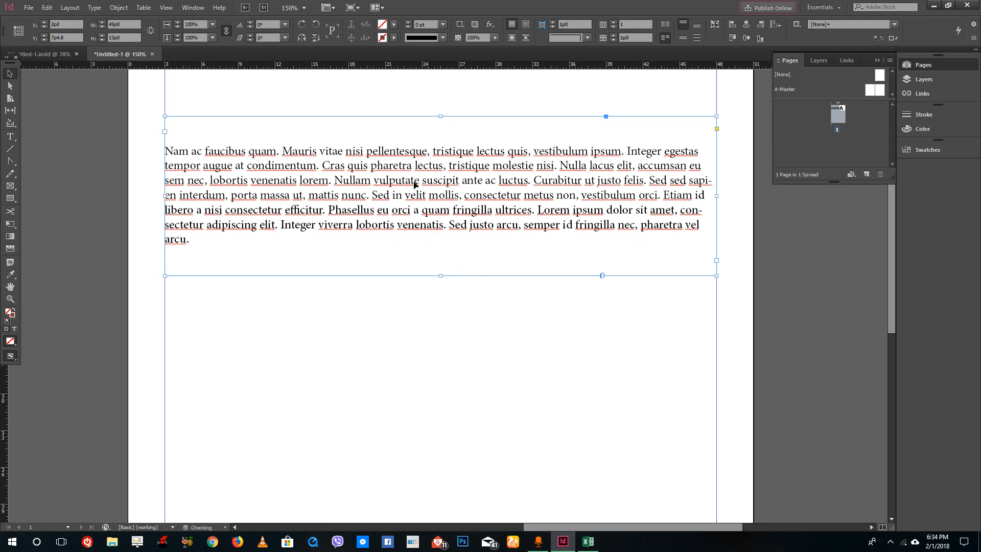
# Step: Type "This is a Title" and, on the next line, "This is a subtitle" above the body paragraph
pyautogui.doubleClick(397, 132)
pyautogui.write('This i')
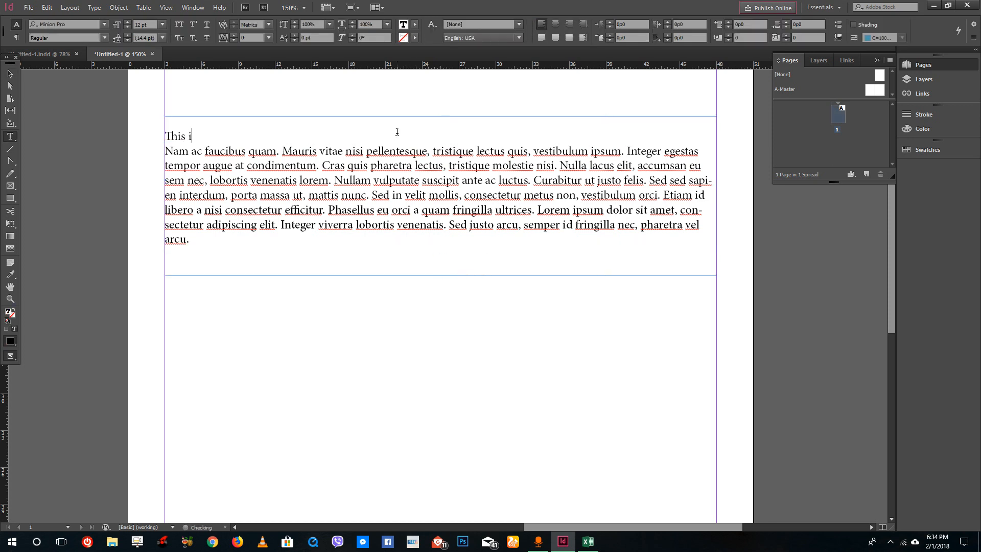
pyautogui.write('s a Title')
pyautogui.click(244, 135)
pyautogui.press('Return')
pyautogui.write('This is a subtitle')
# Step: Set the title line's font size to 36 pt
pyautogui.click(249, 133)
pyautogui.click(162, 25)
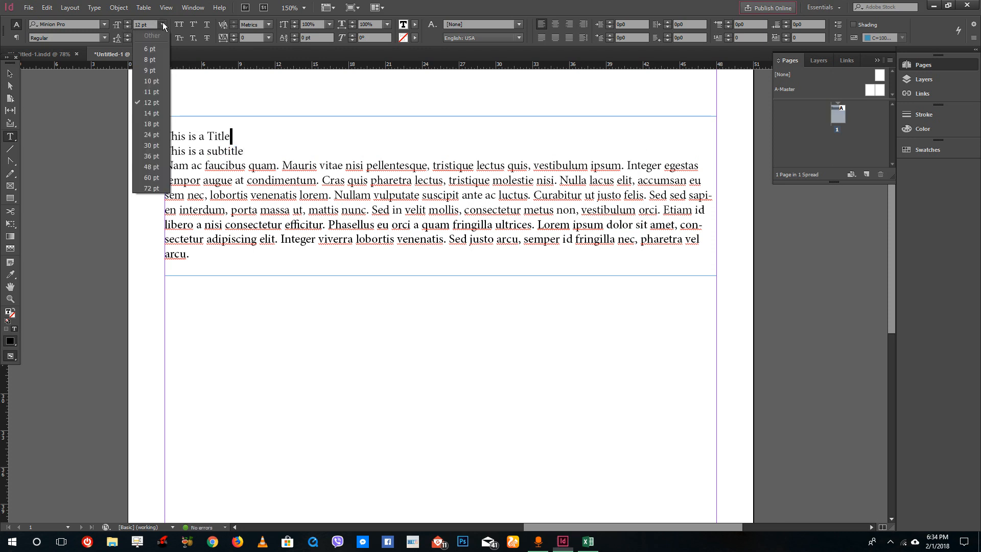
pyautogui.click(146, 158)
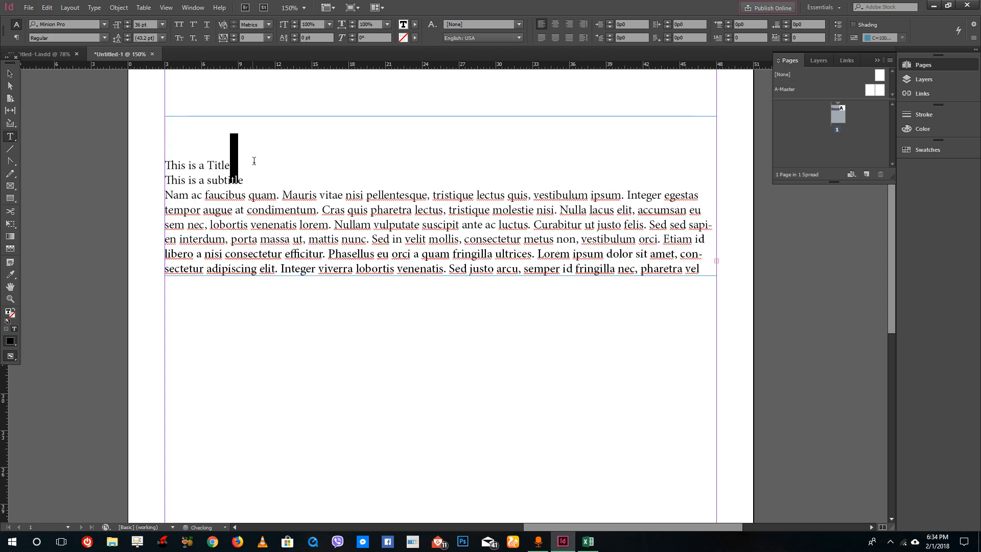
pyautogui.moveTo(256, 158); pyautogui.dragTo(144, 158)
pyautogui.click(161, 24)
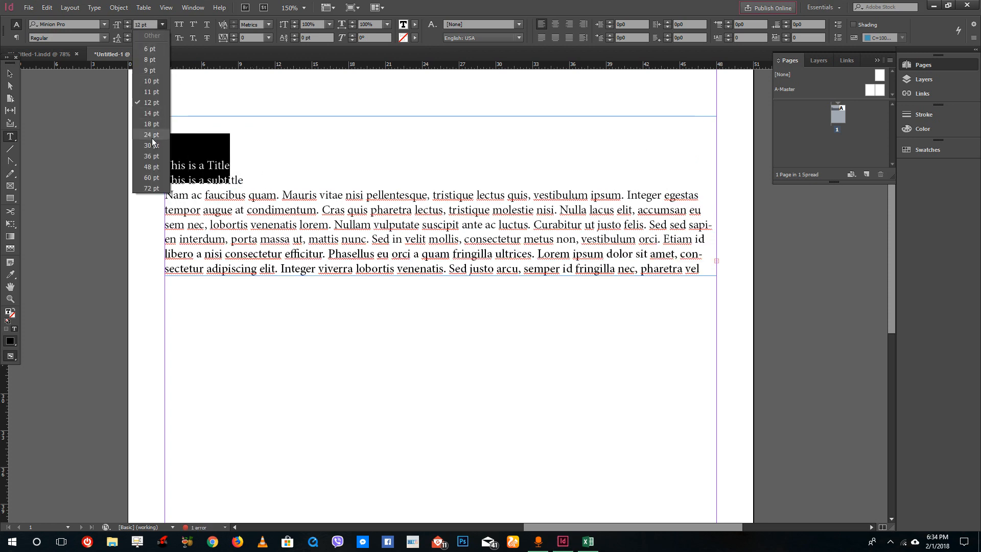
pyautogui.click(154, 156)
# Step: Set the subtitle's leading to 18 pt
pyautogui.click(256, 173)
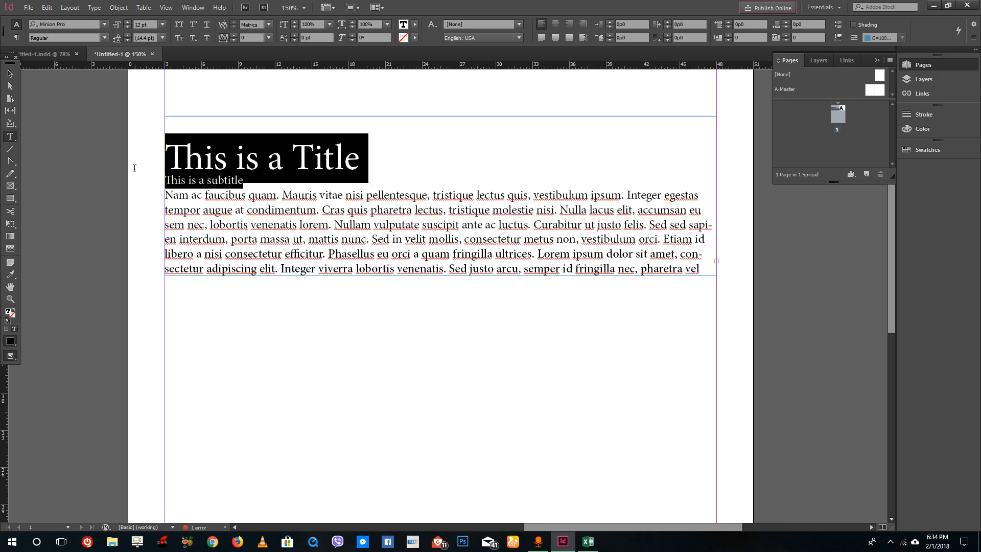
pyautogui.moveTo(246, 181); pyautogui.dragTo(164, 181)
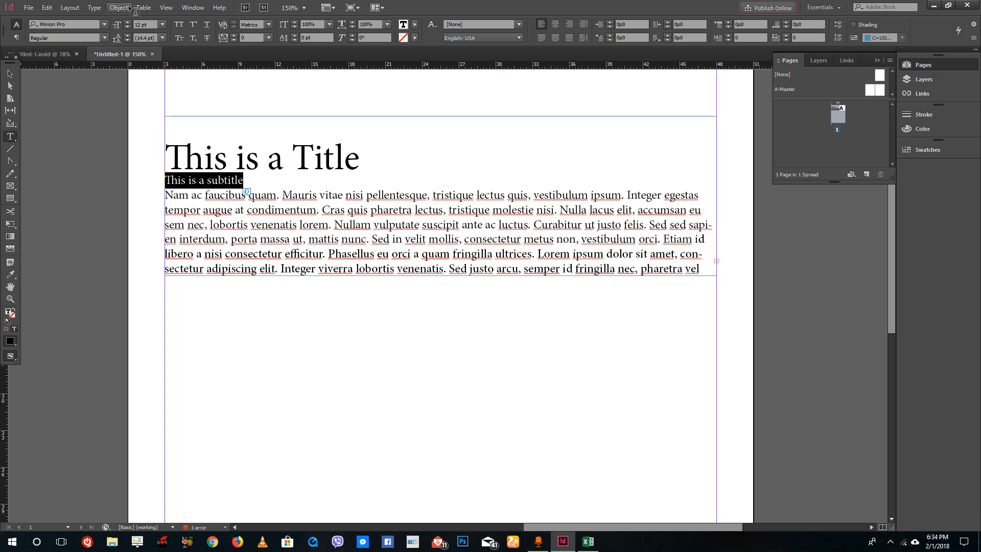
pyautogui.click(163, 38)
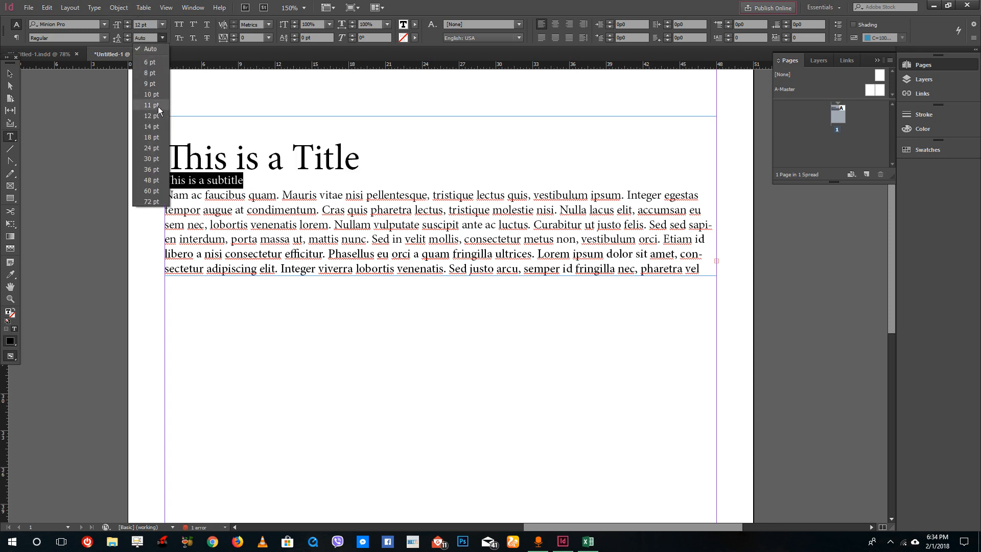
pyautogui.click(153, 137)
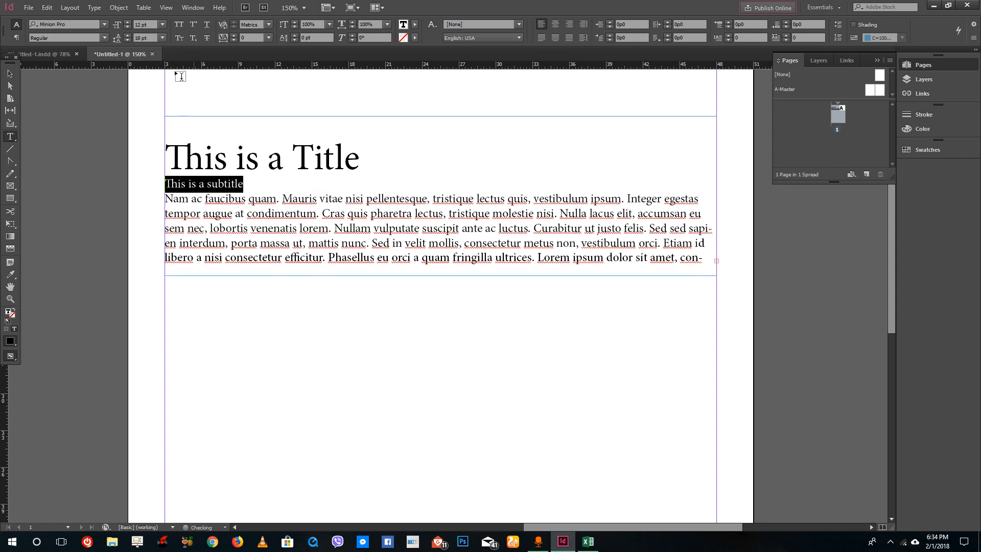
# Step: Change the subtitle's font size to 24 pt and back to 12 pt
pyautogui.click(162, 25)
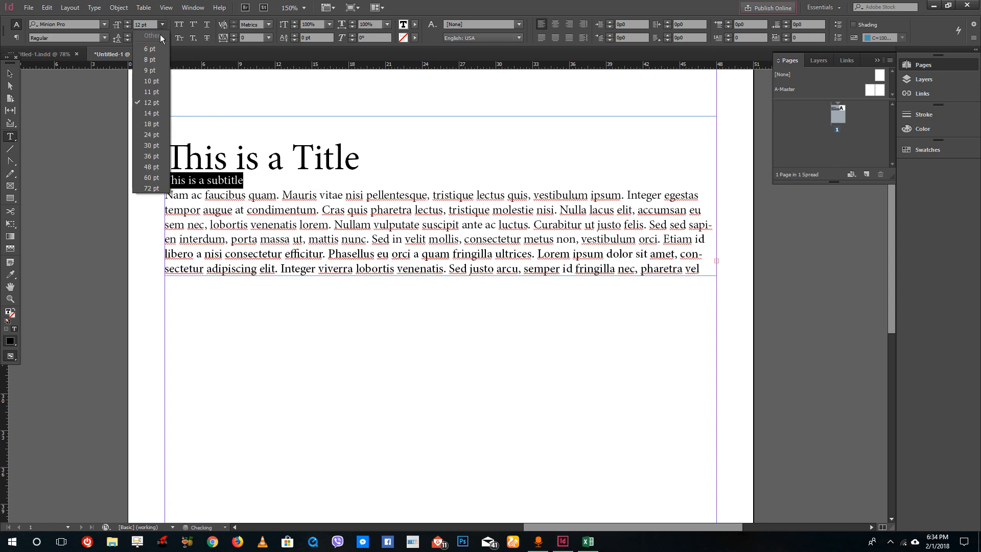
pyautogui.click(151, 134)
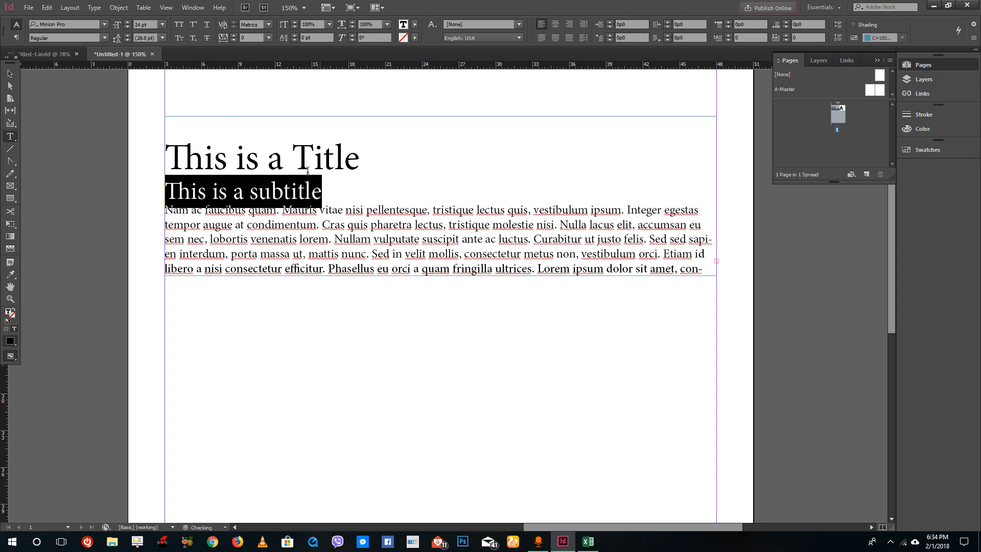
pyautogui.click(162, 24)
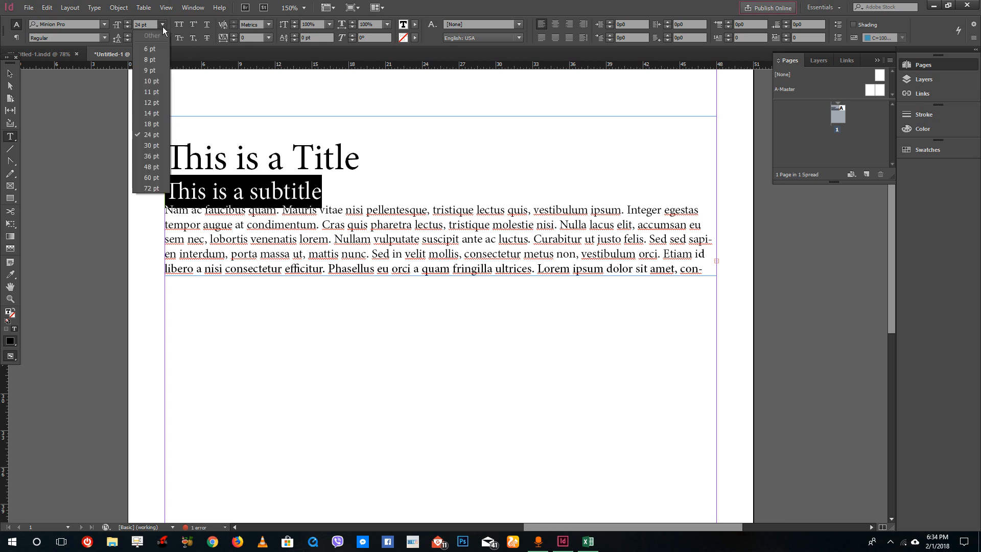
pyautogui.click(151, 102)
# Step: Apply All Caps to the title and subtitle
pyautogui.click(285, 179)
pyautogui.tripleClick(220, 159)
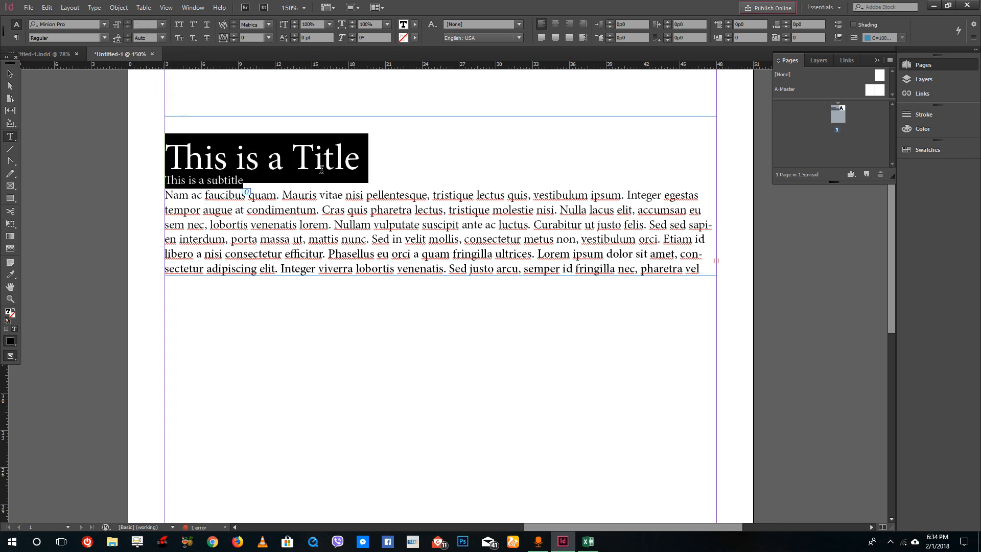
pyautogui.click(178, 24)
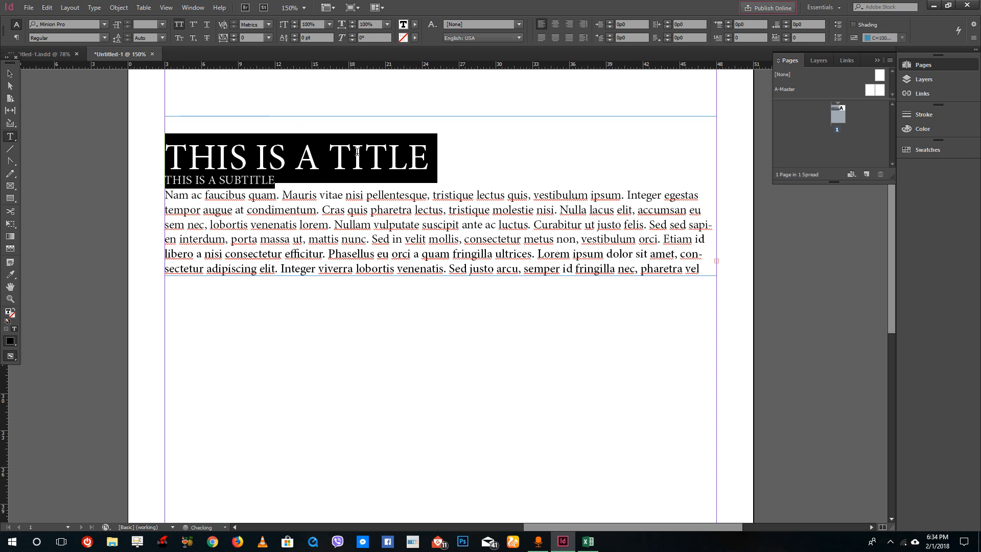
# Step: Center-align the title and subtitle paragraphs
pyautogui.click(322, 167)
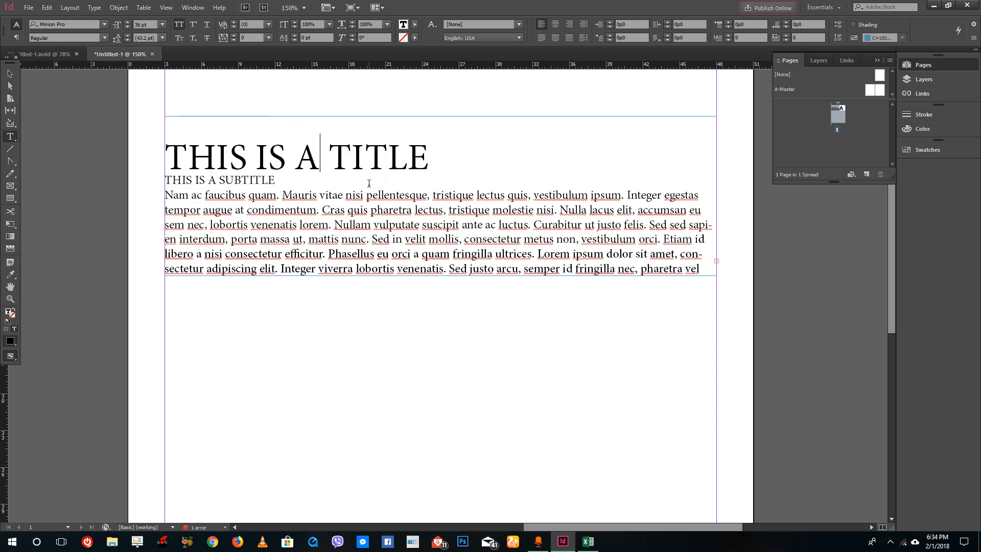
pyautogui.click(315, 236)
pyautogui.click(305, 159)
pyautogui.click(16, 39)
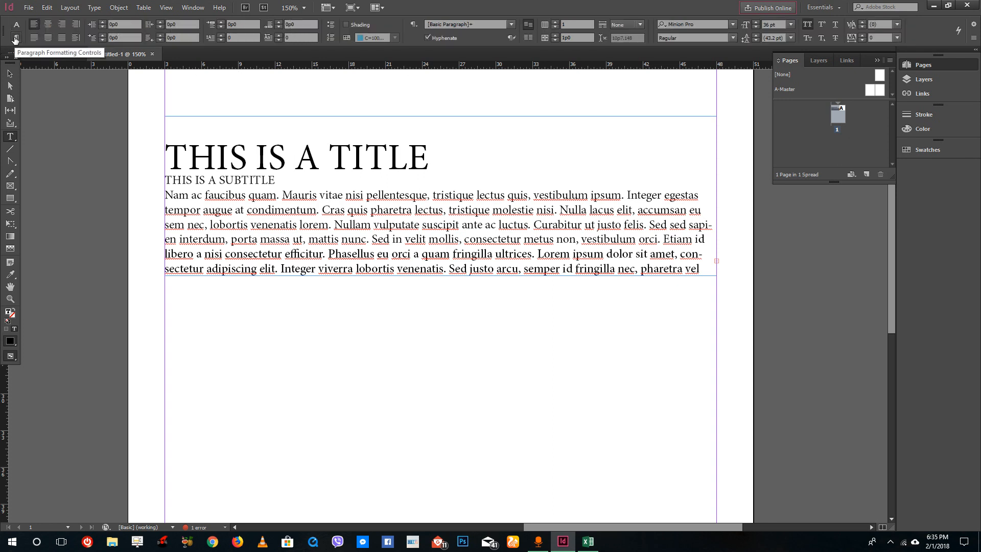
pyautogui.click(47, 24)
pyautogui.click(64, 26)
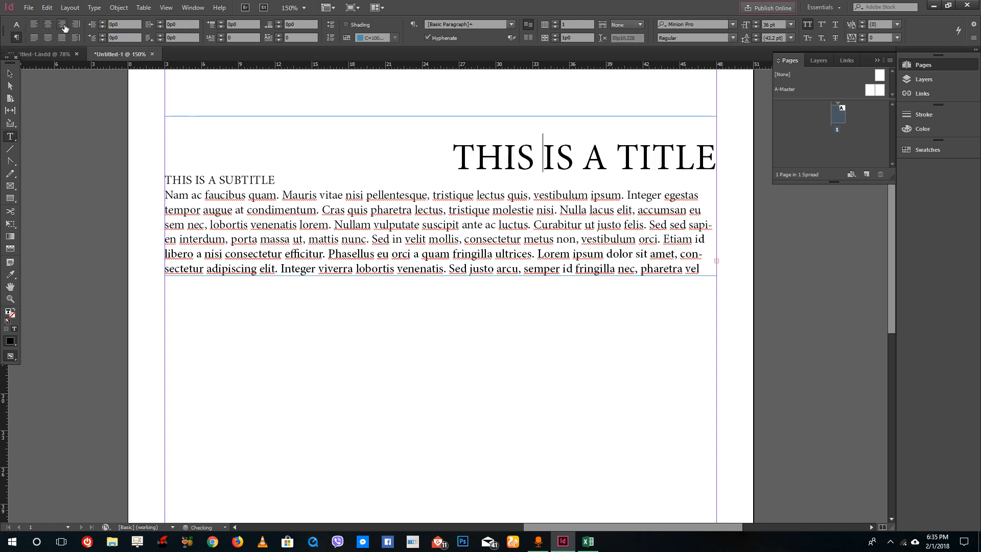
pyautogui.click(34, 24)
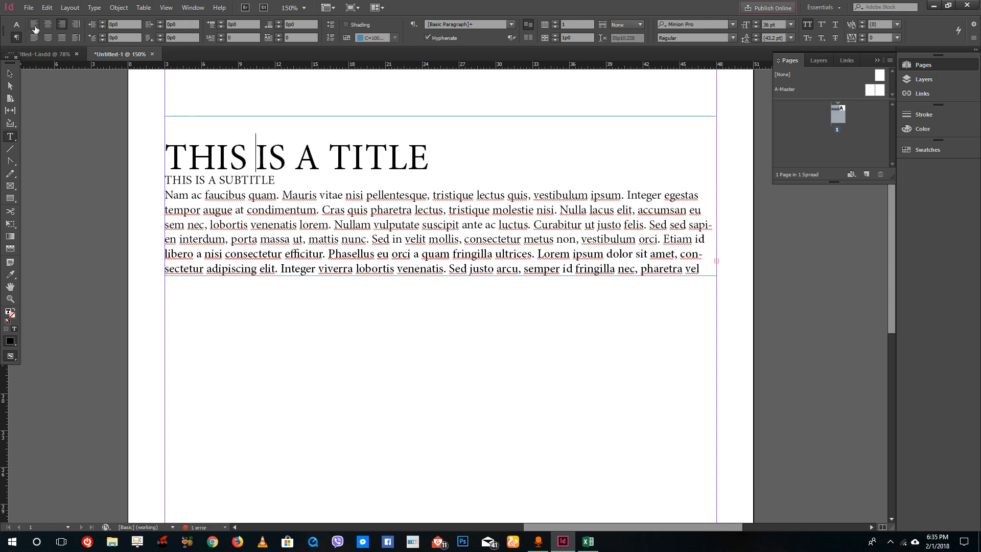
pyautogui.click(50, 27)
pyautogui.press('Down')
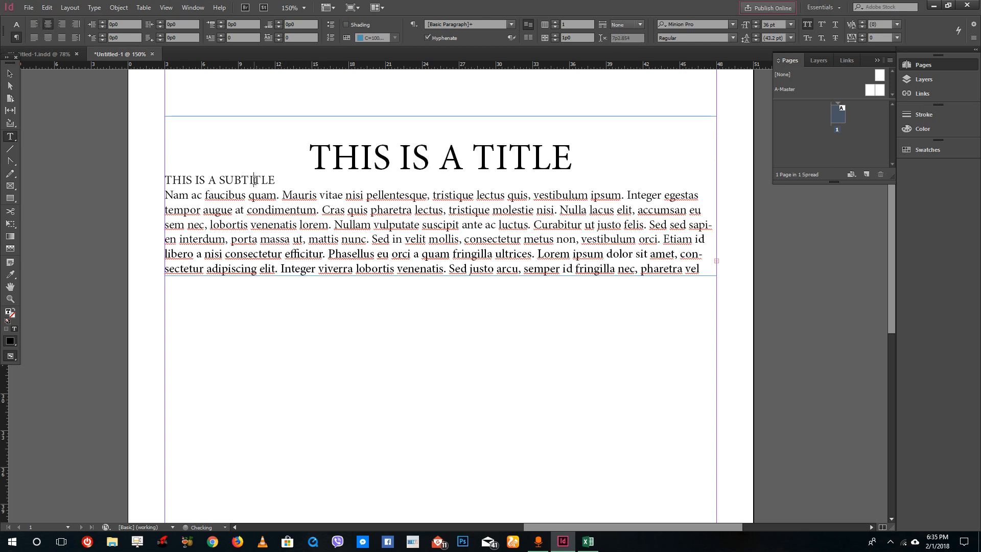
pyautogui.click(51, 26)
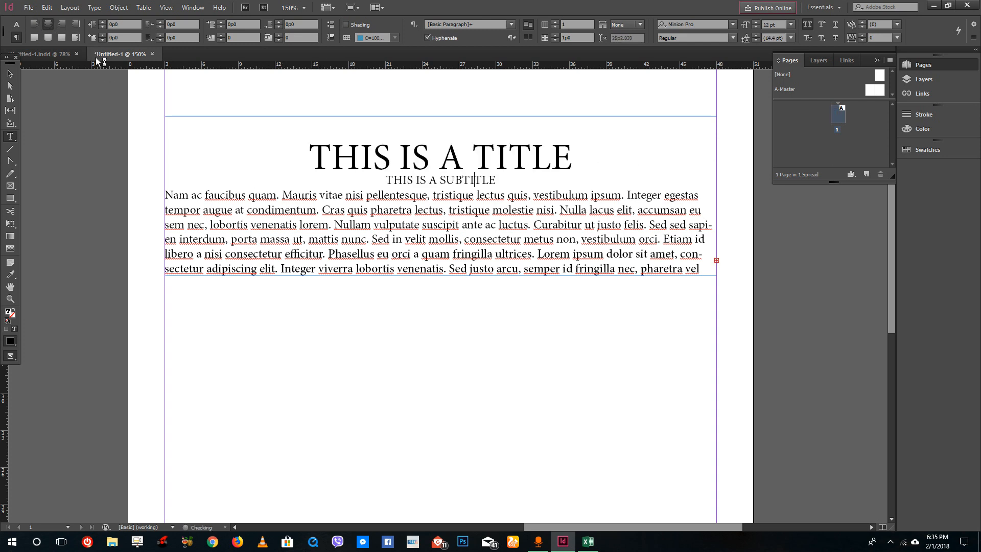
# Step: Turn off hyphenation for the body paragraph and justify it with the last line aligned left
pyautogui.click(335, 223)
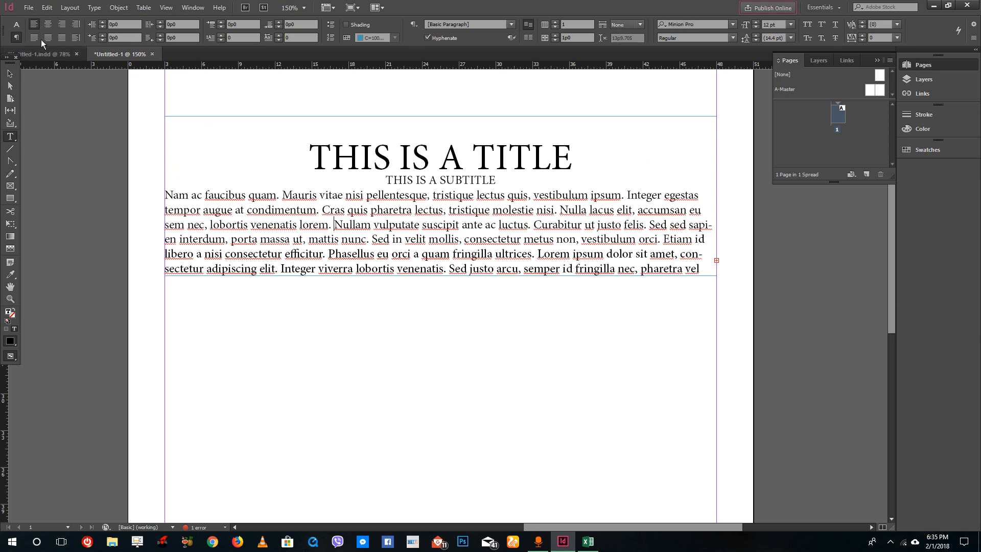
pyautogui.click(51, 26)
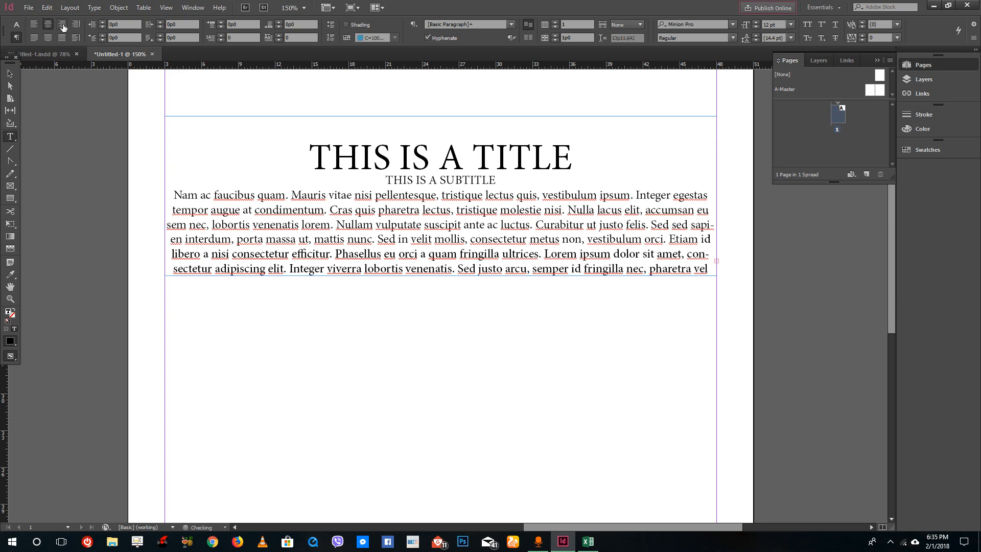
pyautogui.click(62, 24)
pyautogui.click(35, 26)
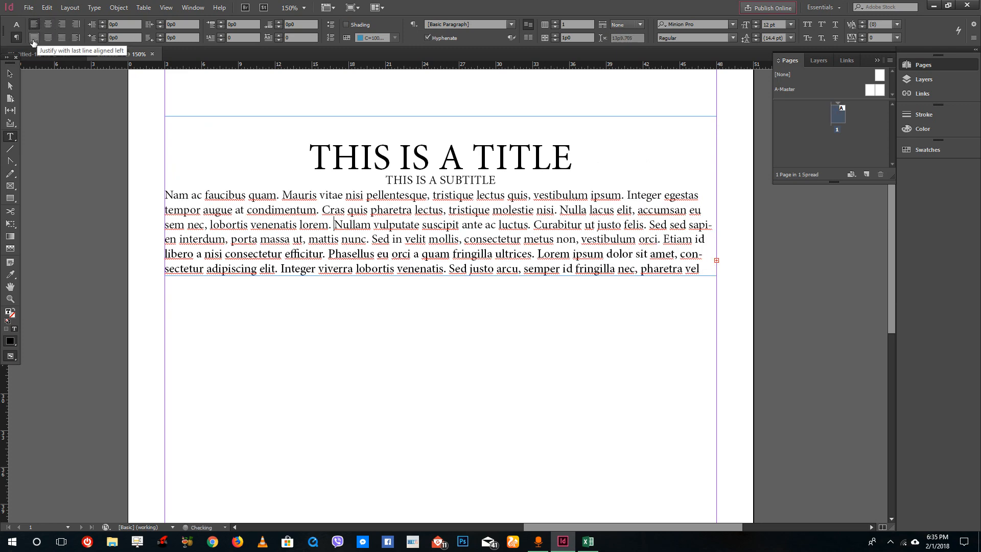
pyautogui.click(34, 37)
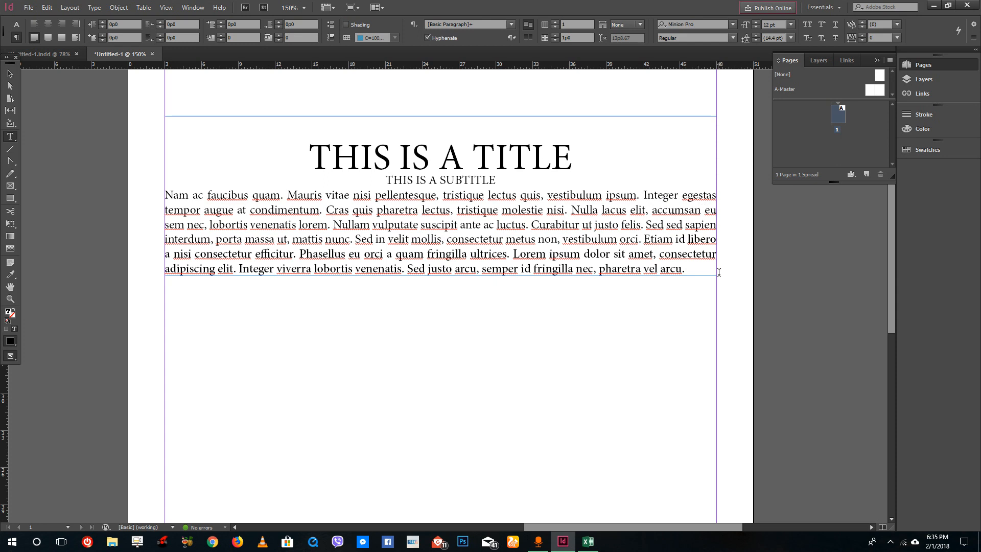
pyautogui.click(34, 24)
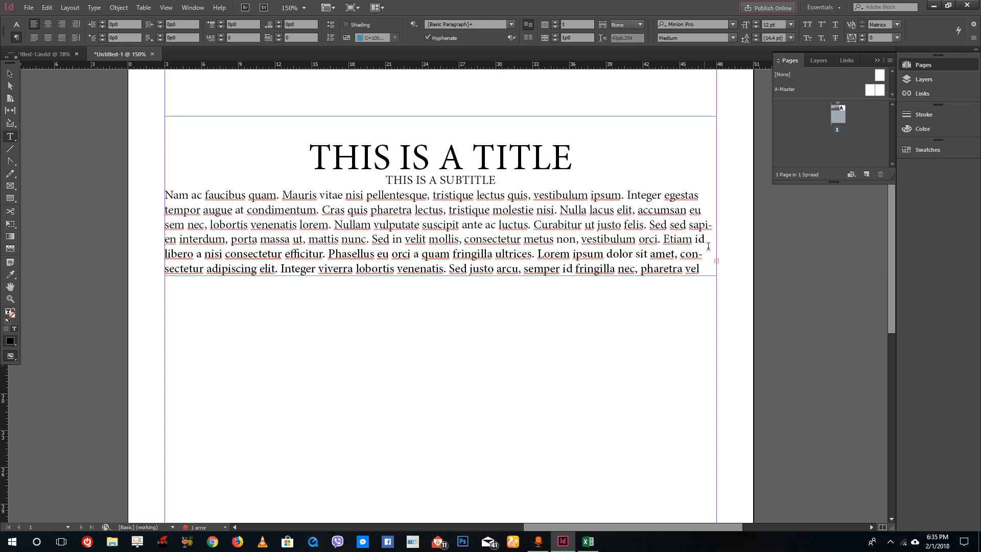
pyautogui.click(429, 38)
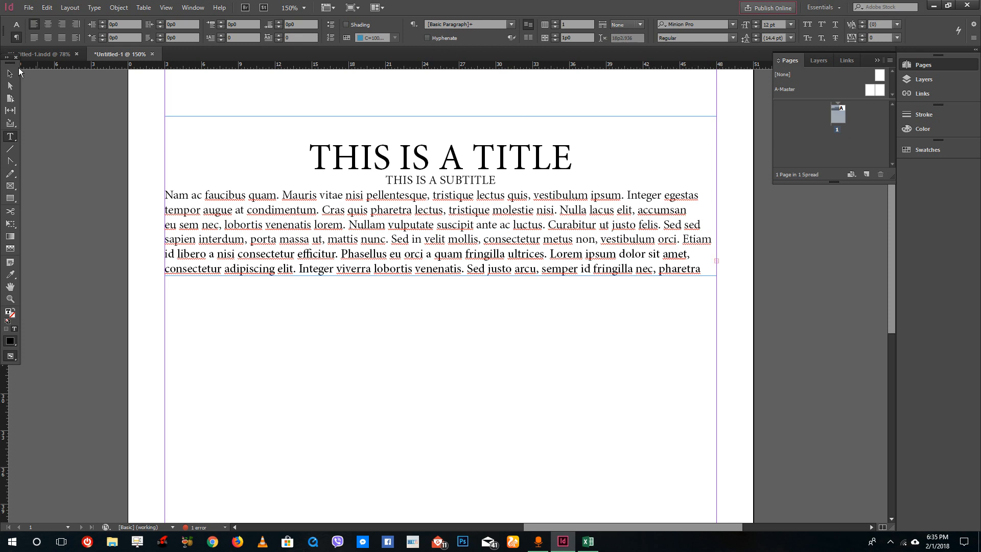
pyautogui.click(35, 39)
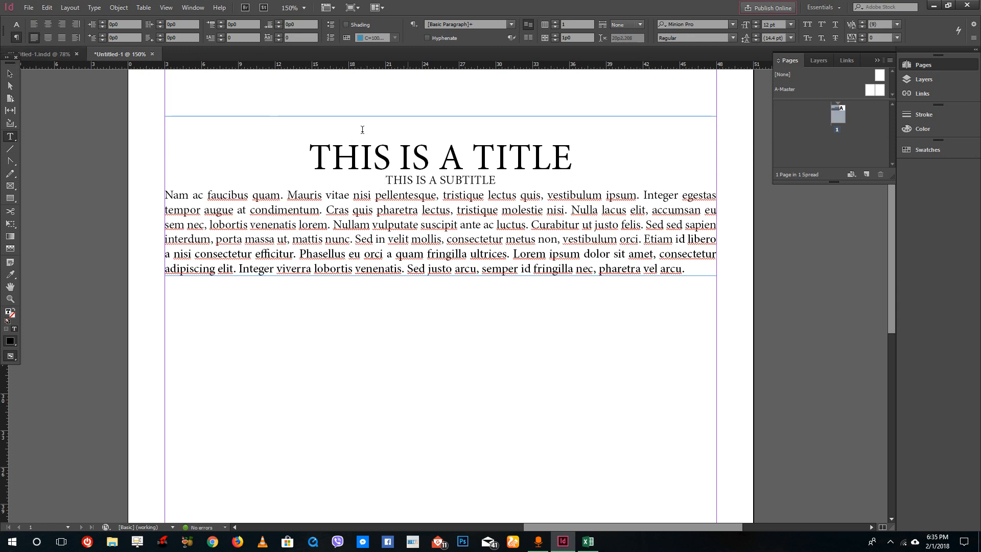
# Step: Delete the empty line above the title
pyautogui.moveTo(307, 123); pyautogui.dragTo(518, 131)
pyautogui.click(311, 122)
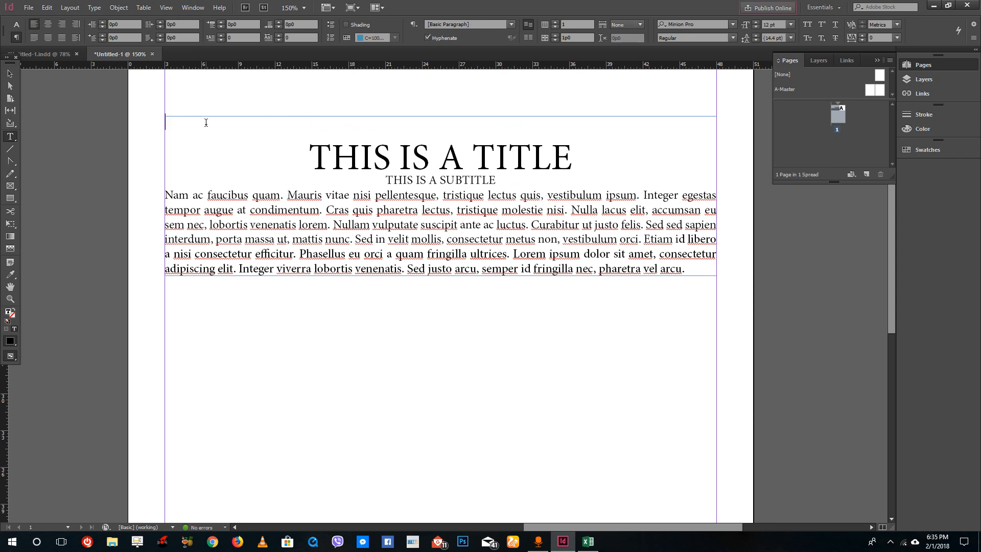
pyautogui.press('F12')
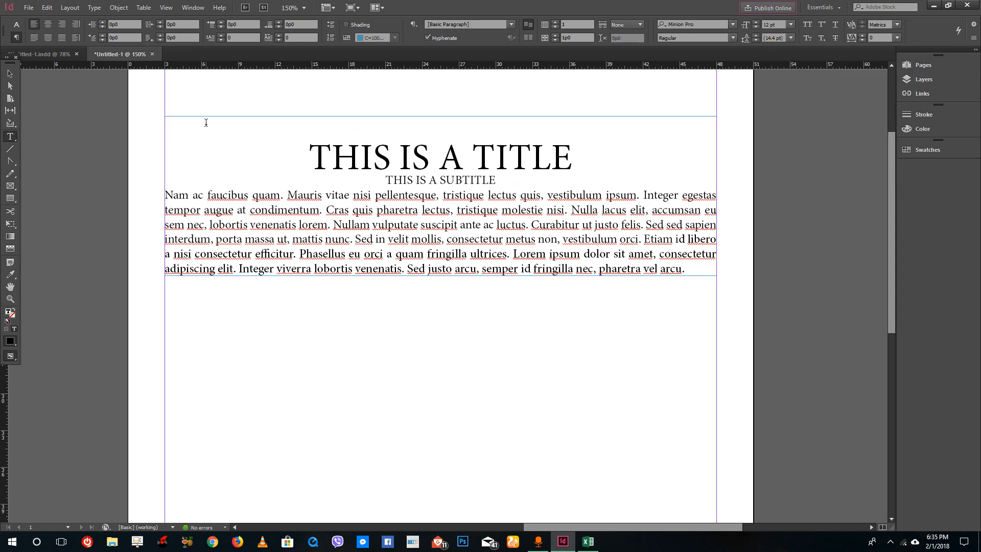
pyautogui.press('Delete')
# Step: Try adding a blank line and a tab indent before the body paragraph, then remove both
pyautogui.moveTo(304, 130); pyautogui.dragTo(632, 136)
pyautogui.click(545, 155)
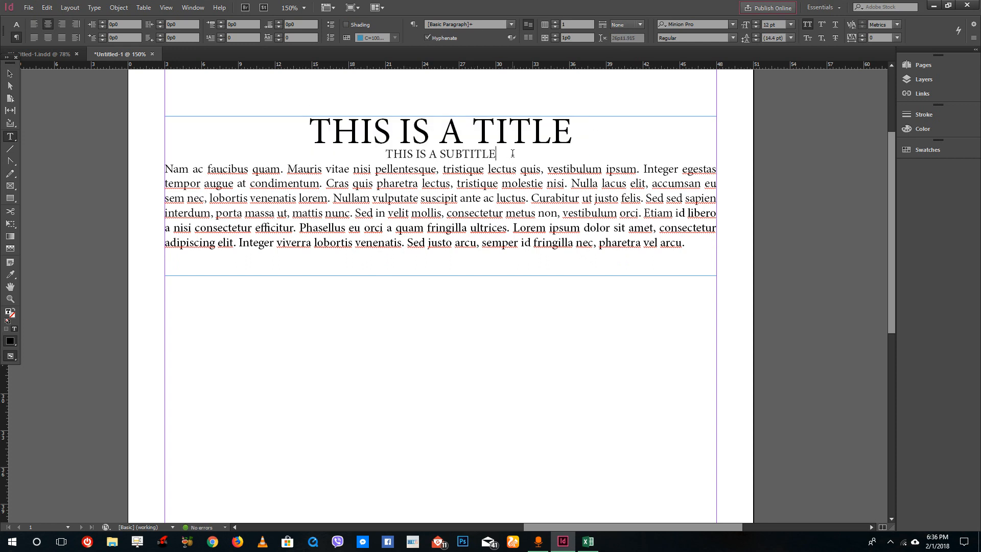
pyautogui.press('Return')
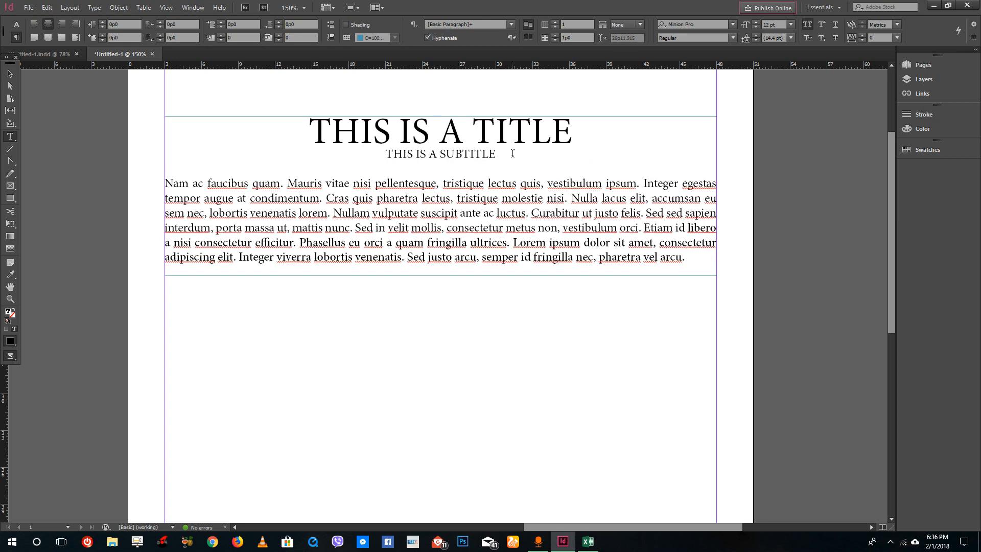
pyautogui.click(173, 185)
pyautogui.press('Tab')
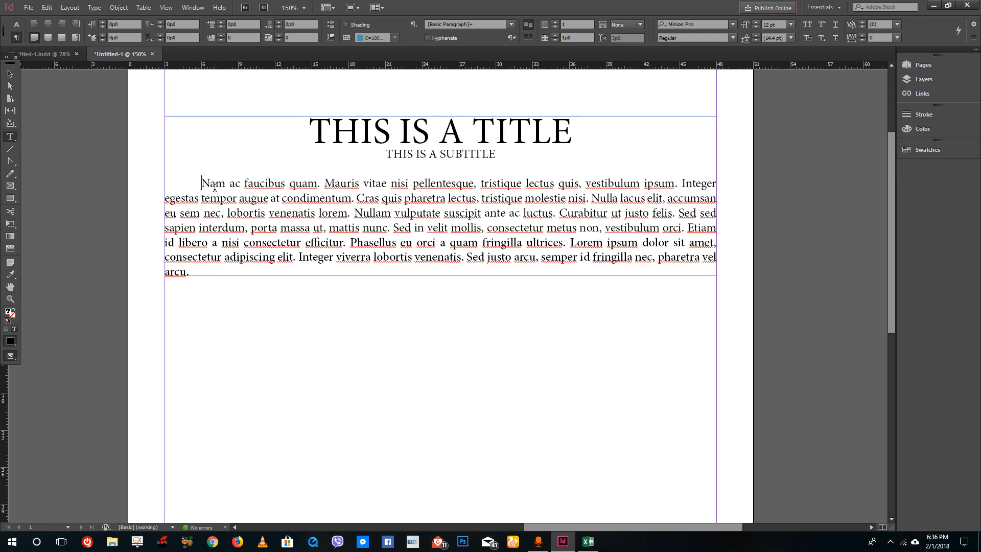
pyautogui.press('BackSpace')
pyautogui.press('BackSpace')
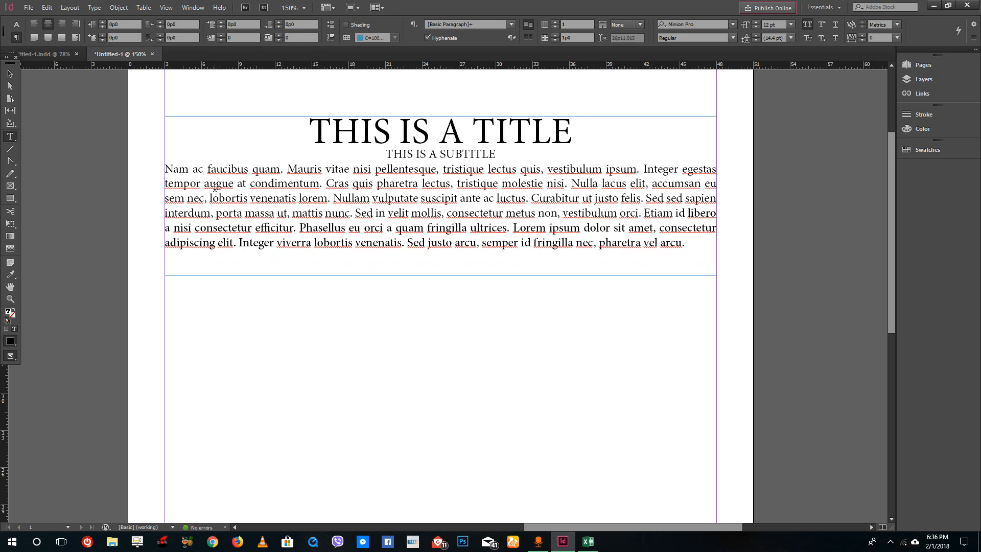
# Step: Increase the paragraph spacing of the title, then reset it to 0p0
pyautogui.click(497, 128)
pyautogui.click(222, 22)
pyautogui.click(280, 22)
pyautogui.click(280, 22)
pyautogui.click(280, 22)
pyautogui.click(280, 22)
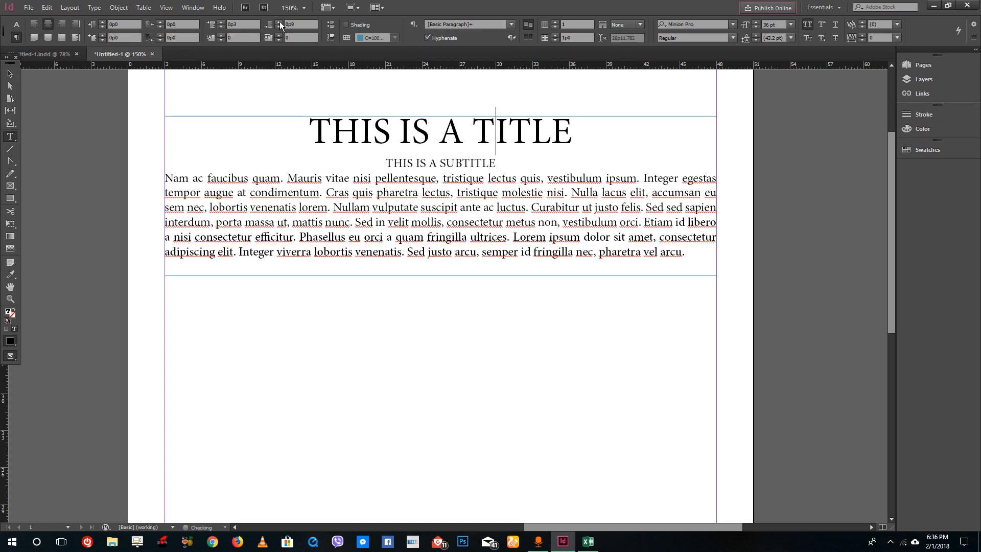
pyautogui.moveTo(304, 24); pyautogui.dragTo(255, 22)
pyautogui.press('Return')
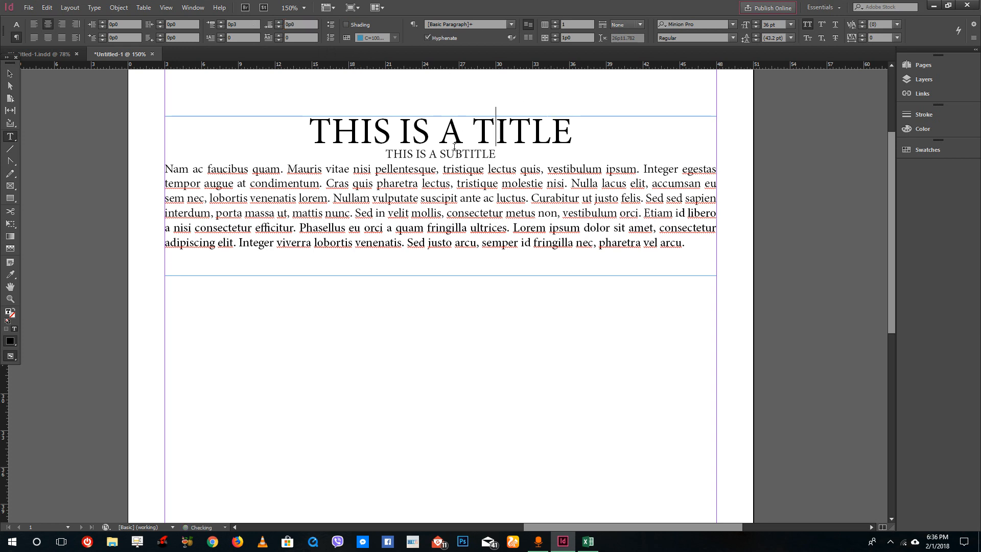
# Step: Set the space after the subtitle to 1p2 to separate it from the body paragraph
pyautogui.click(459, 155)
pyautogui.click(281, 23)
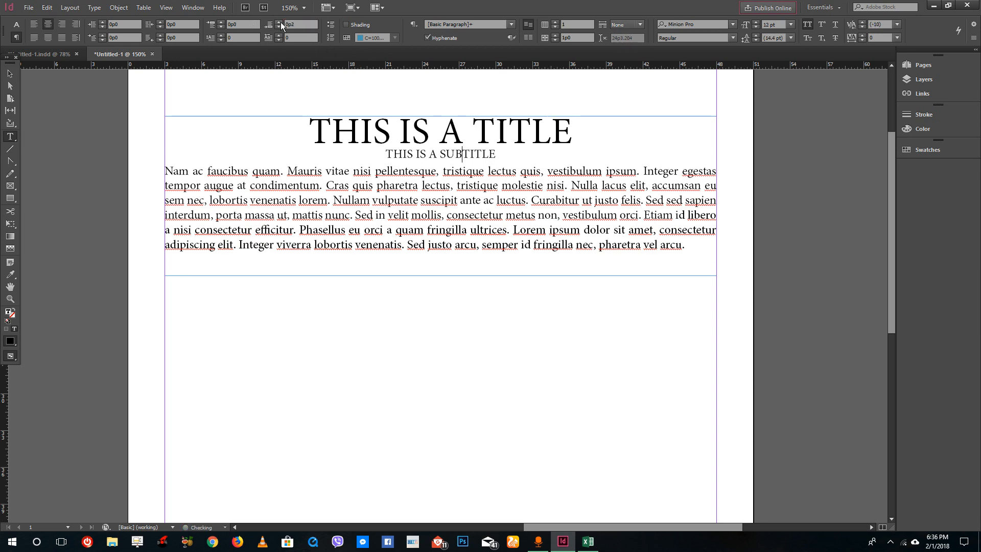
pyautogui.click(279, 22)
pyautogui.click(279, 22)
pyautogui.click(279, 22)
pyautogui.click(279, 22)
pyautogui.click(279, 22)
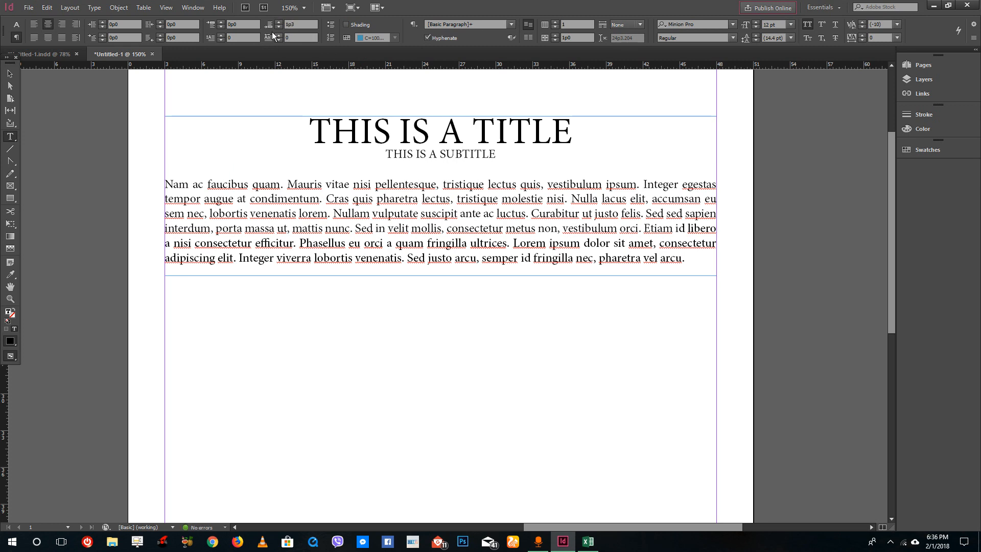
pyautogui.click(279, 27)
# Step: Raise the title's space before once more and set it back to 0p0
pyautogui.click(332, 128)
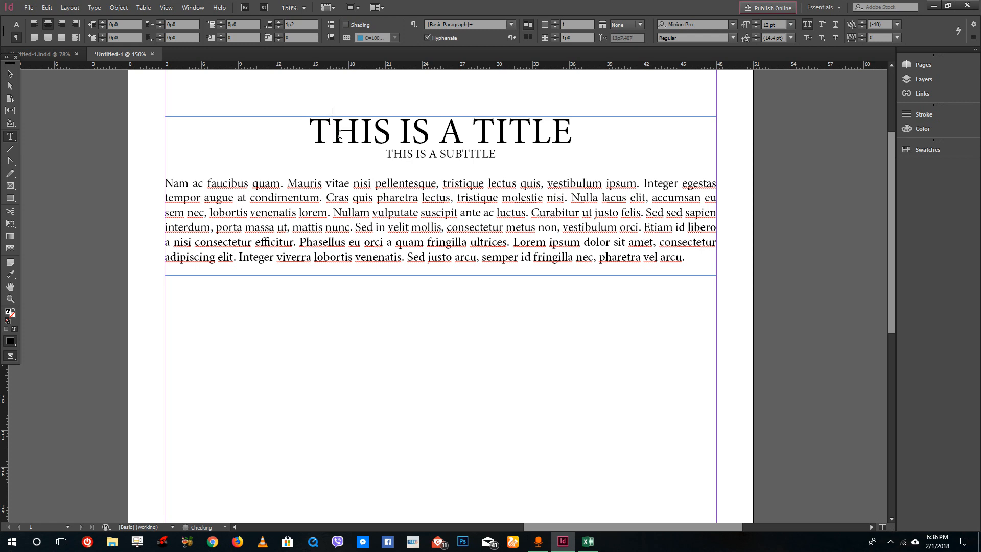
pyautogui.click(222, 23)
pyautogui.click(221, 22)
pyautogui.click(221, 22)
pyautogui.click(222, 23)
pyautogui.click(222, 22)
pyautogui.click(299, 130)
pyautogui.click(212, 28)
pyautogui.write('0')
pyautogui.press('Return')
# Step: Give the body paragraph a first-line indent of 2p0
pyautogui.click(168, 182)
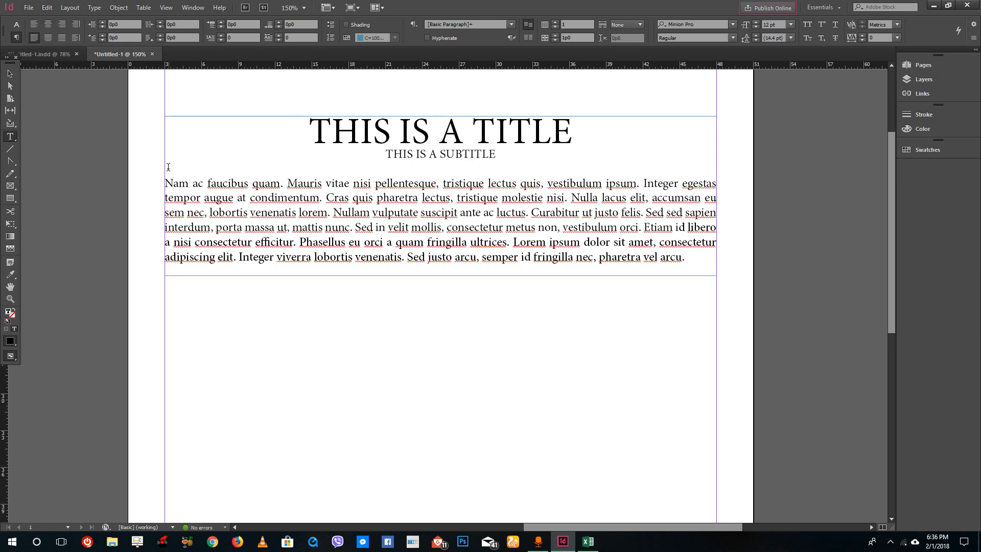
pyautogui.click(102, 35)
pyautogui.click(102, 35)
pyautogui.click(102, 35)
pyautogui.click(102, 36)
pyautogui.click(102, 36)
pyautogui.click(102, 35)
pyautogui.click(102, 35)
pyautogui.write('2')
pyautogui.press('Return')
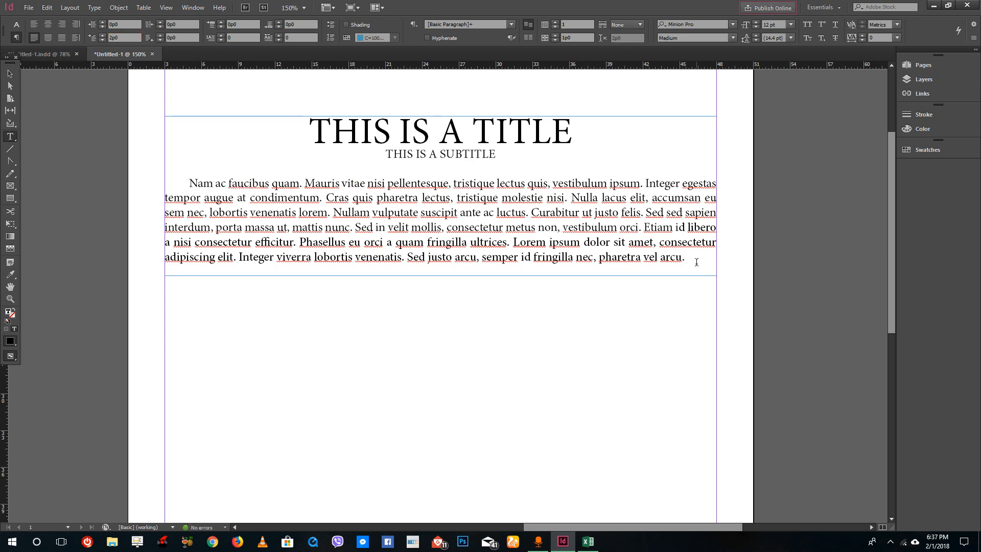
pyautogui.press('BackSpace')
pyautogui.press('Return')
pyautogui.write('dddd')
pyautogui.press('BackSpace')
pyautogui.press('BackSpace')
pyautogui.press('BackSpace')
pyautogui.press('BackSpace')
pyautogui.press('BackSpace')
# Step: Copy the body paragraph and paste it as a new second paragraph after the first
pyautogui.moveTo(698, 257); pyautogui.dragTo(190, 179)
pyautogui.hotkey('ctrl', 'c')
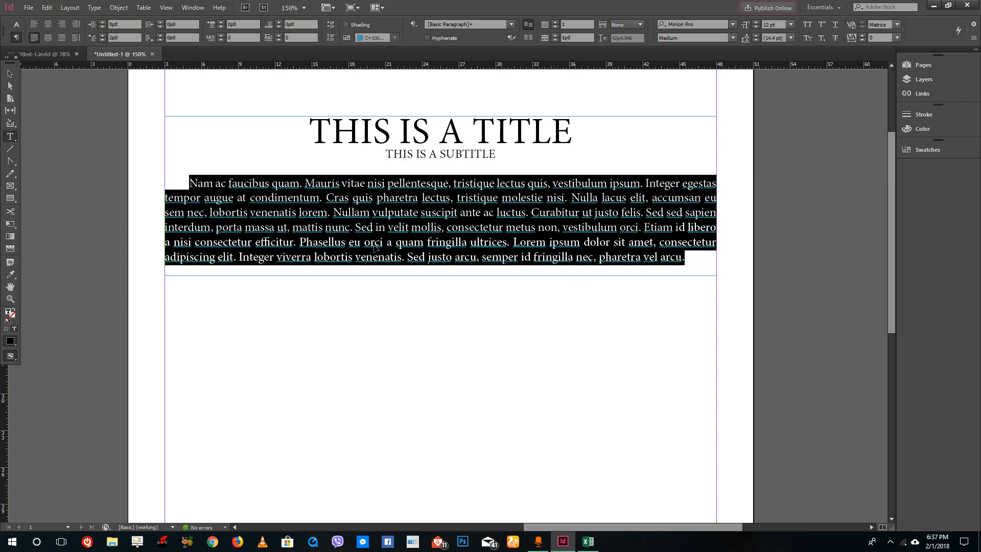
pyautogui.click(689, 259)
pyautogui.press('Return')
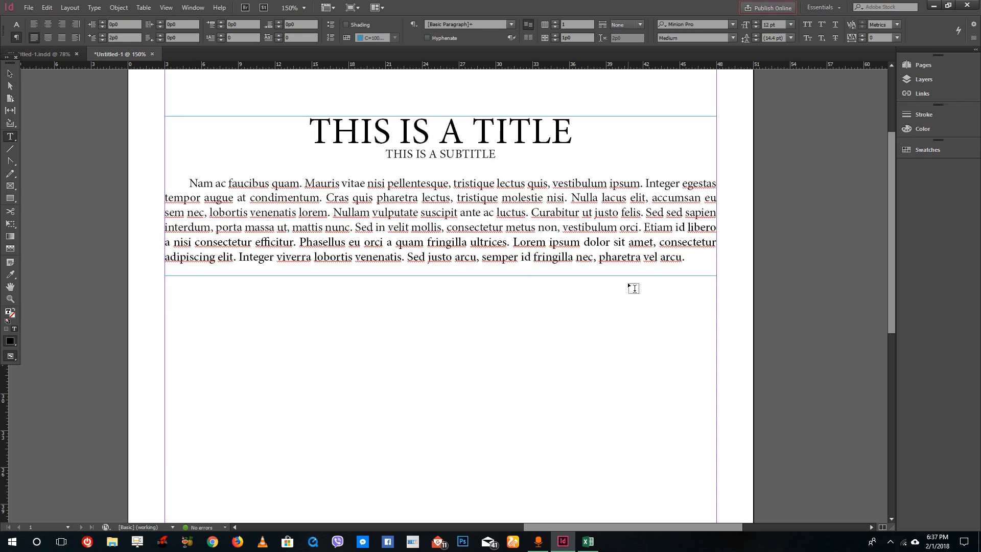
pyautogui.hotkey('ctrl', 'v')
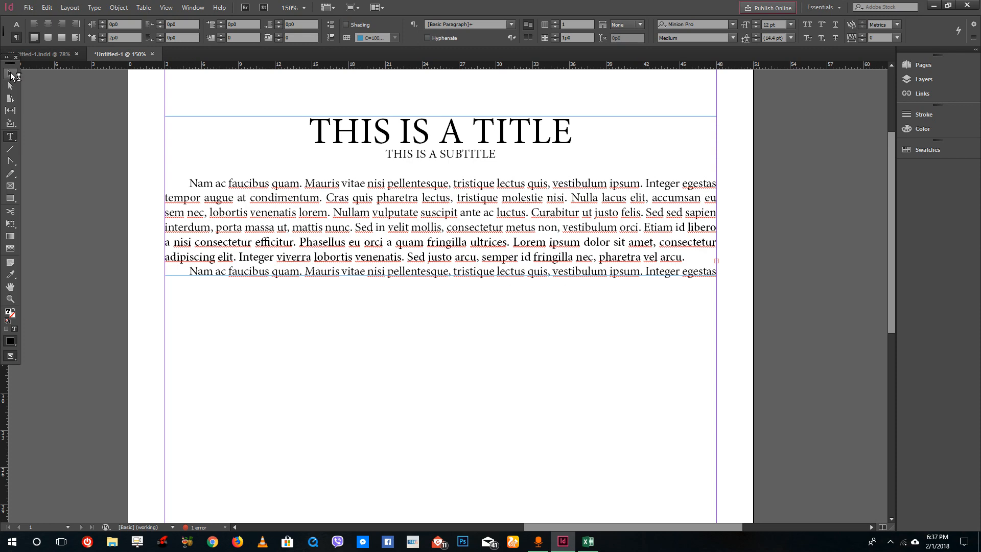
# Step: Extend the text frame's bottom edge down to about 417 px so the whole second paragraph fits
pyautogui.click(11, 75)
pyautogui.moveTo(441, 276); pyautogui.dragTo(438, 399)
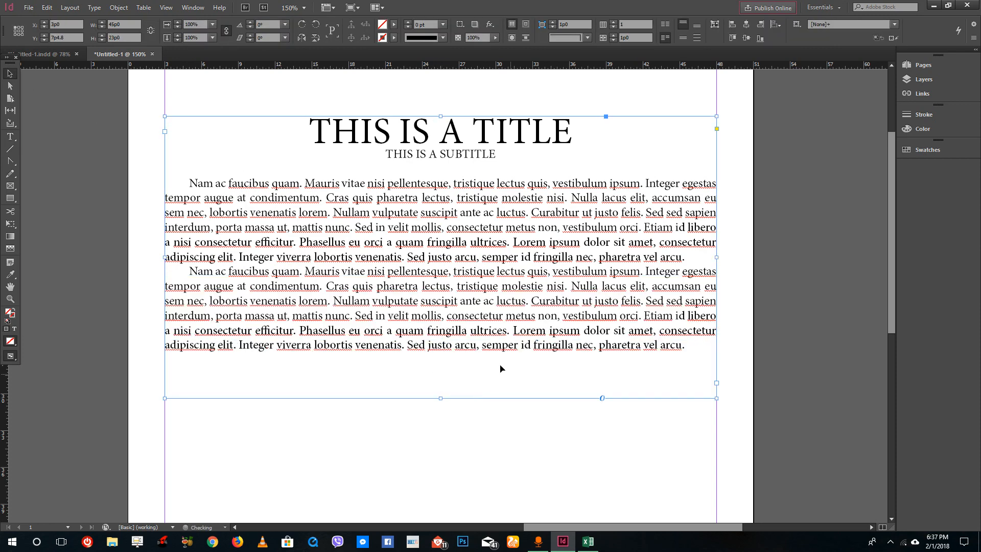
# Step: Increase the space before the second body paragraph to separate it from the first
pyautogui.doubleClick(203, 275)
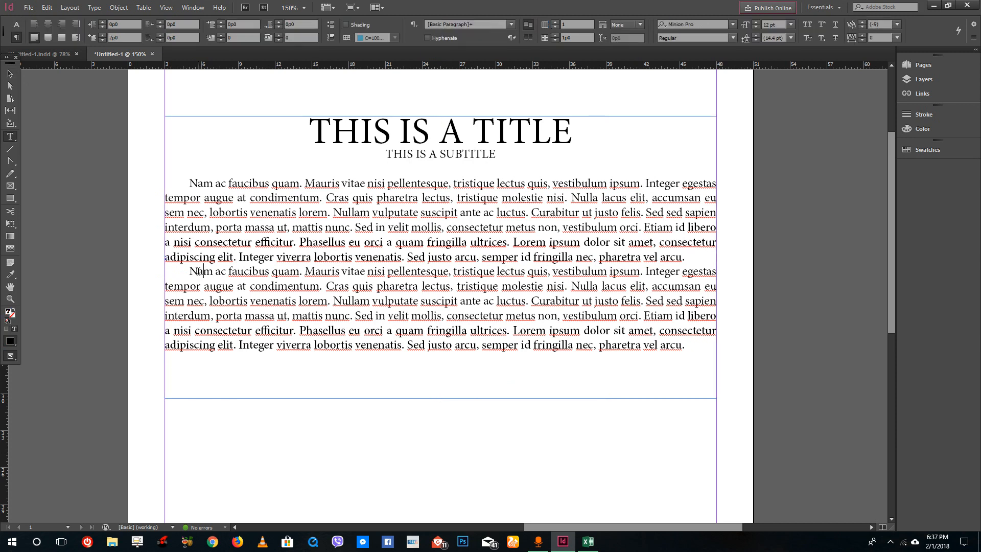
pyautogui.click(191, 273)
pyautogui.click(221, 24)
pyautogui.click(221, 23)
pyautogui.click(220, 23)
pyautogui.click(221, 24)
pyautogui.click(220, 24)
pyautogui.click(221, 23)
pyautogui.click(221, 23)
pyautogui.click(221, 23)
pyautogui.click(220, 24)
pyautogui.click(221, 24)
pyautogui.click(221, 24)
pyautogui.click(221, 27)
pyautogui.click(221, 27)
pyautogui.click(221, 27)
pyautogui.click(220, 28)
pyautogui.click(503, 229)
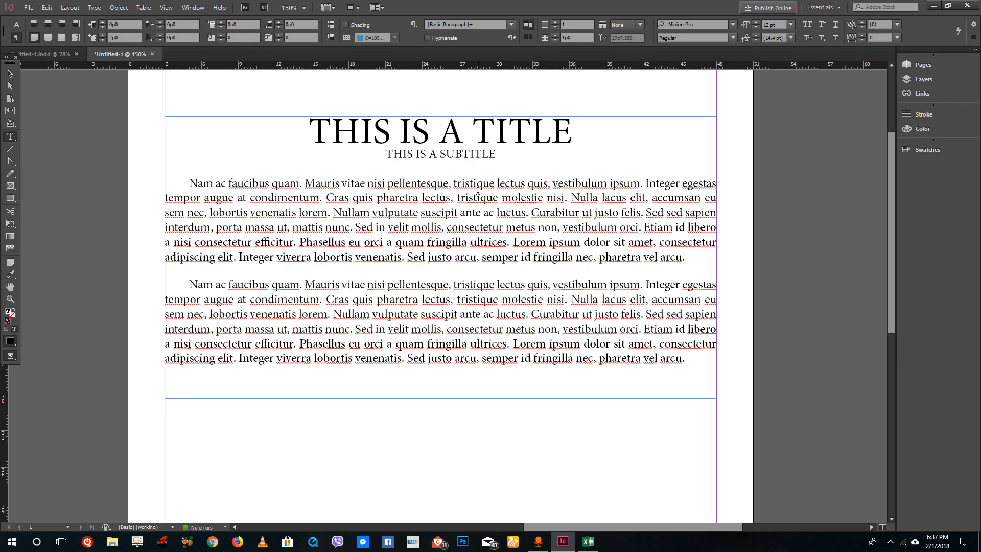